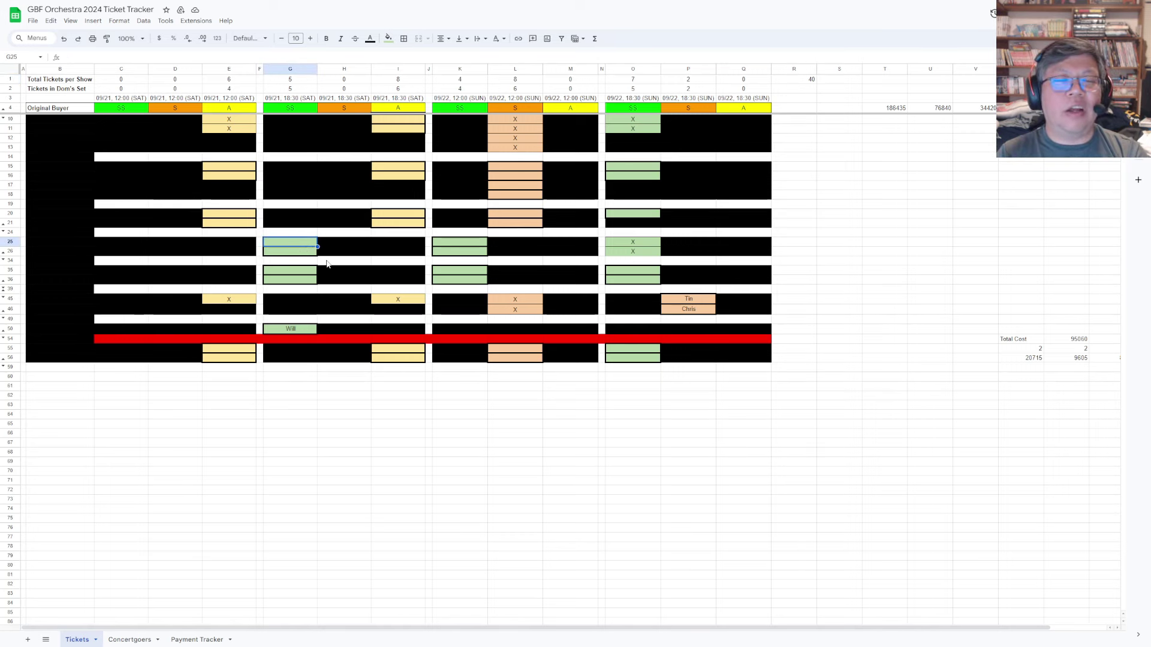
key(Left)
key(Up)
key(Up)
key(Up)
key(Up)
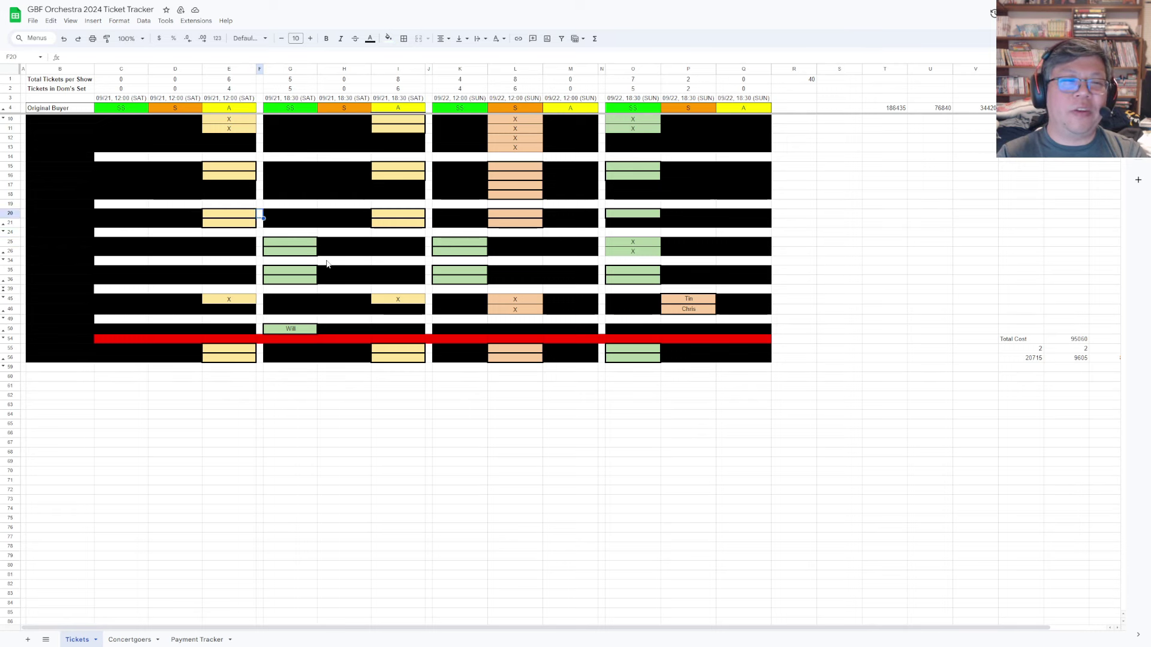
key(Right)
key(Right)
key(Right)
key(Up)
key(Up)
key(Up)
key(Up)
key(Up)
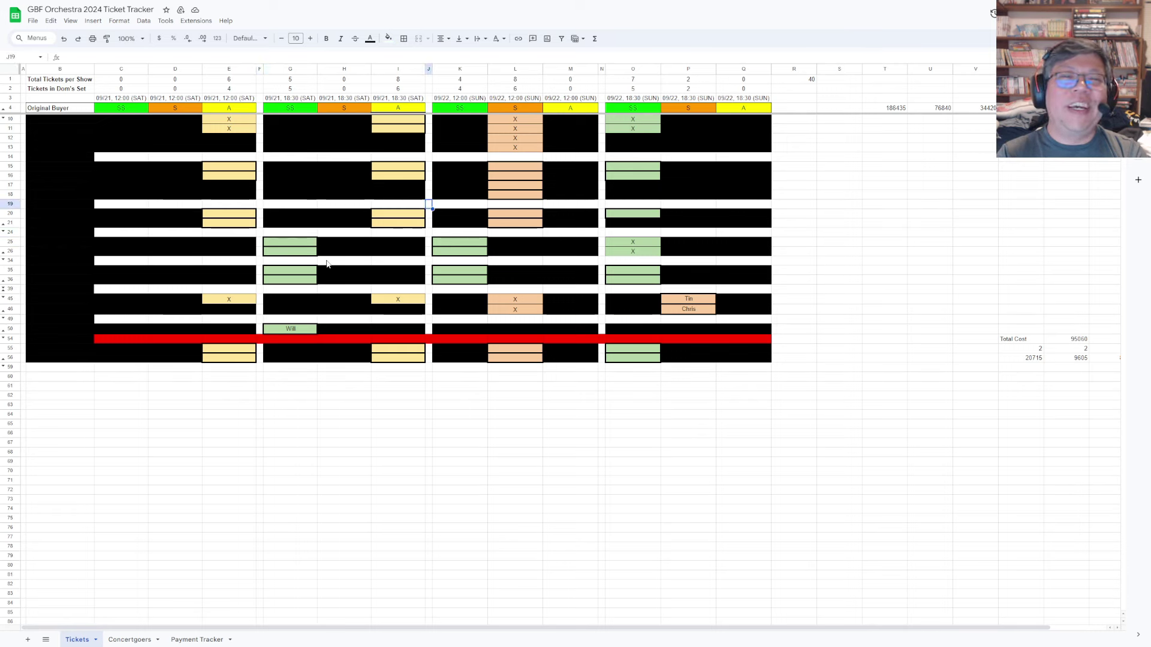
key(Left)
key(Left)
key(Left)
key(Left)
key(Left)
key(Left)
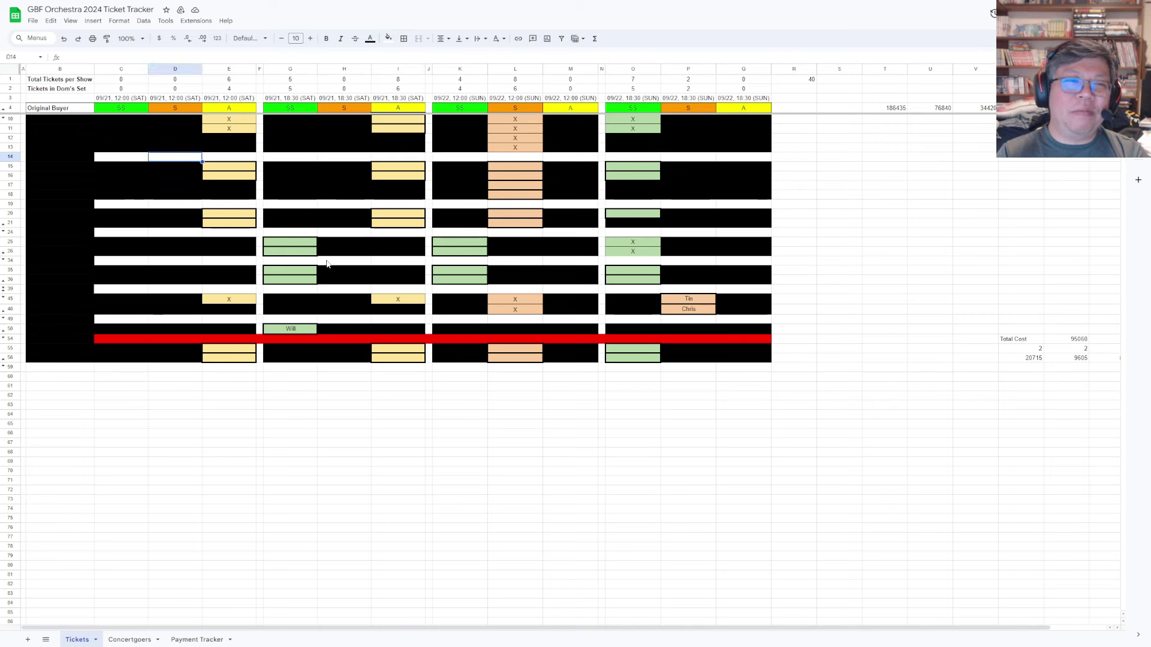
key(Right)
key(Right)
key(Right)
key(Down)
key(Down)
key(Down)
key(Down)
key(Down)
key(Down)
key(Down)
key(Down)
key(Down)
key(Down)
key(Down)
key(Down)
key(Down)
key(Down)
key(Down)
key(Down)
key(Down)
key(Down)
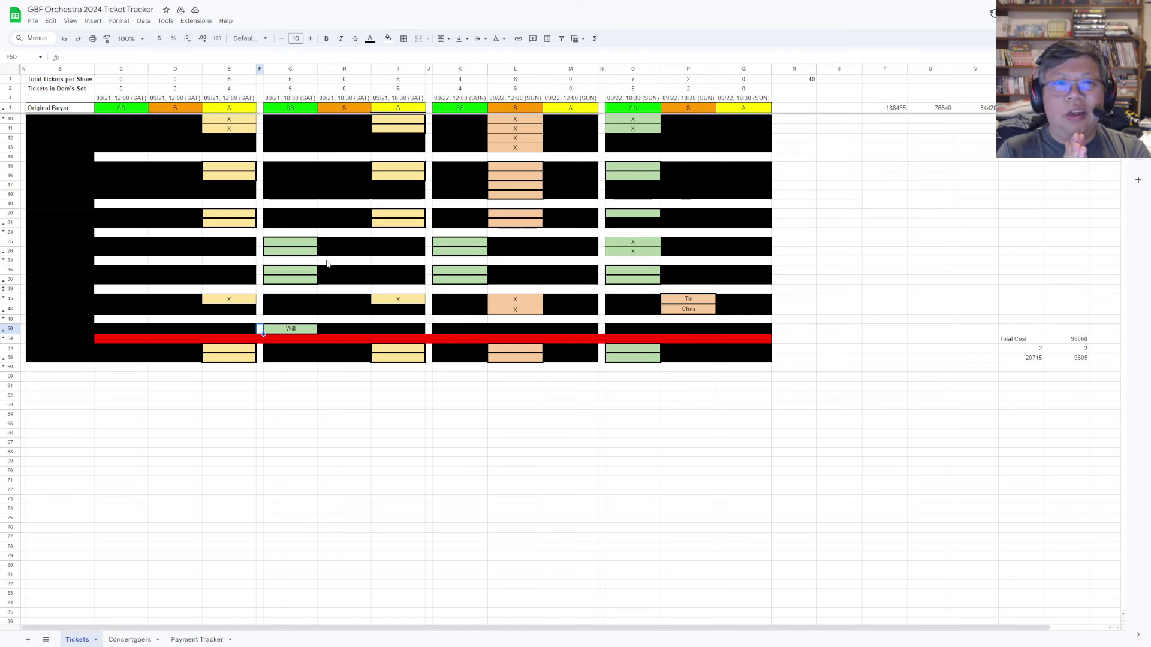
key(Up)
key(Up)
key(Up)
key(Up)
key(Up)
key(Up)
key(Up)
key(Up)
key(Up)
key(Up)
key(Up)
key(Up)
key(Up)
key(Up)
key(Up)
key(Up)
key(Up)
key(Up)
key(Up)
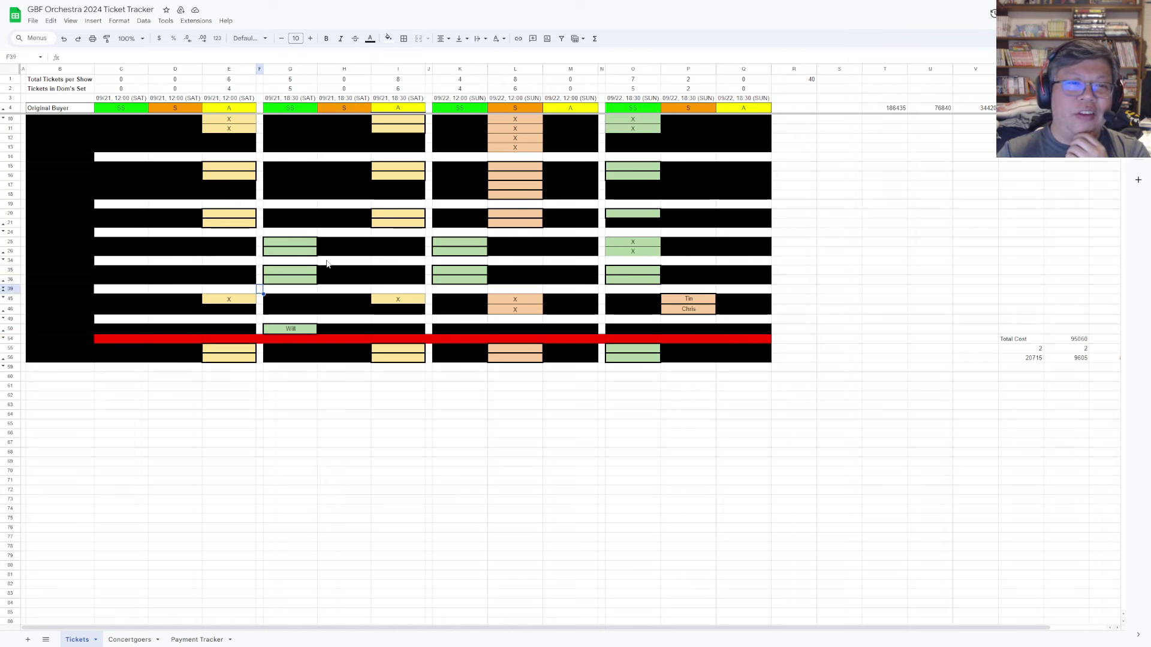
key(Up)
key(Up)
key(Up)
key(Up)
key(Right)
key(Down)
key(Down)
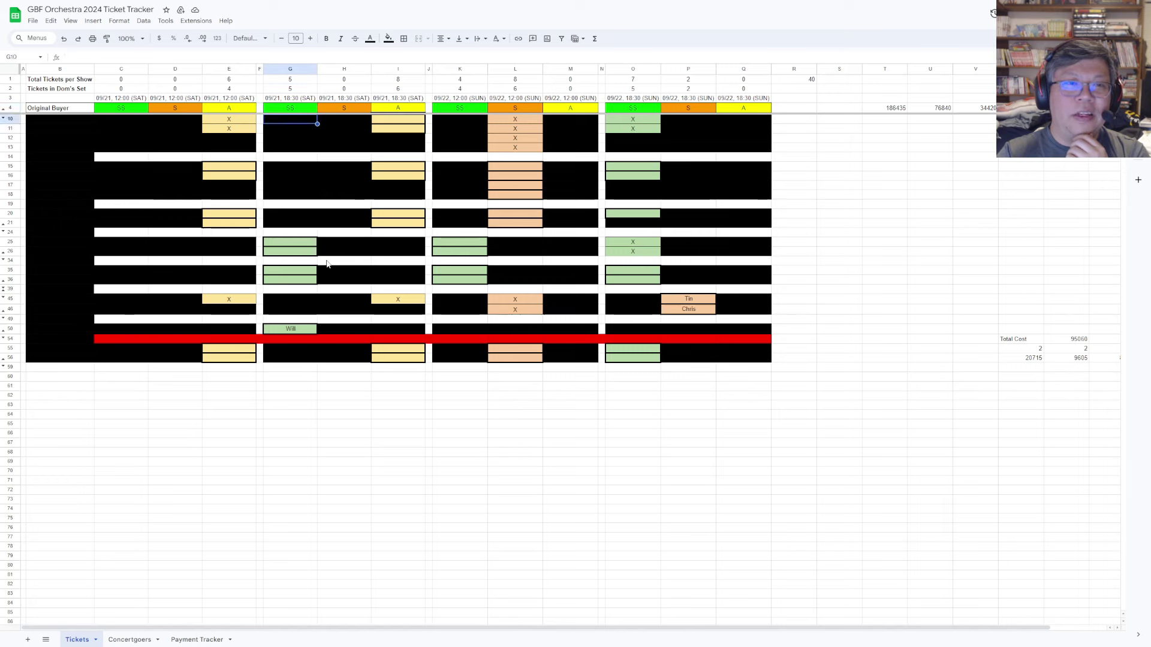
key(Down)
key(Down)
key(Down)
key(Down)
key(Down)
key(Down)
key(Down)
key(Down)
key(Down)
key(Down)
key(Down)
key(Down)
key(Down)
key(Down)
key(Down)
key(Down)
key(Up)
key(Up)
key(Up)
key(Up)
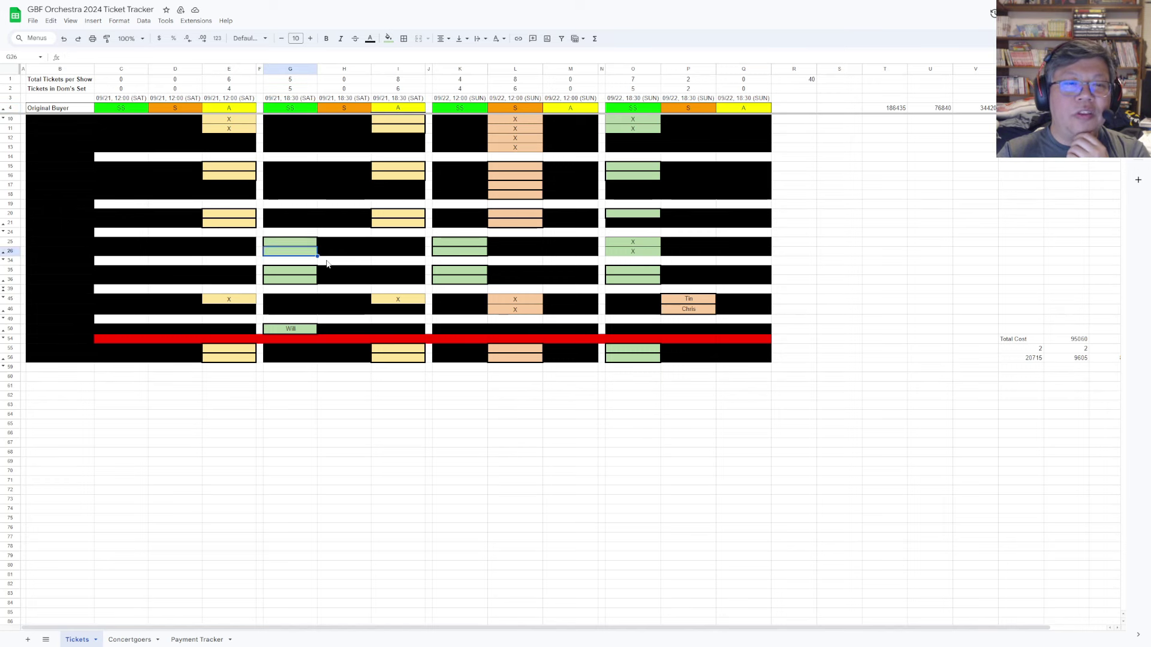
Step: Enter an attendee's name in cell G36, an SS ticket slot for the Saturday 09/21 18:30 show
key(Down)
key(Down)
key(Down)
key(Down)
key(Up)
key(Down)
key(Up)
key(Down)
key(Up)
key(Up)
key(Up)
key(Up)
key(Down)
key(Down)
key(Down)
key(Down)
text(DJ)
key(Return)
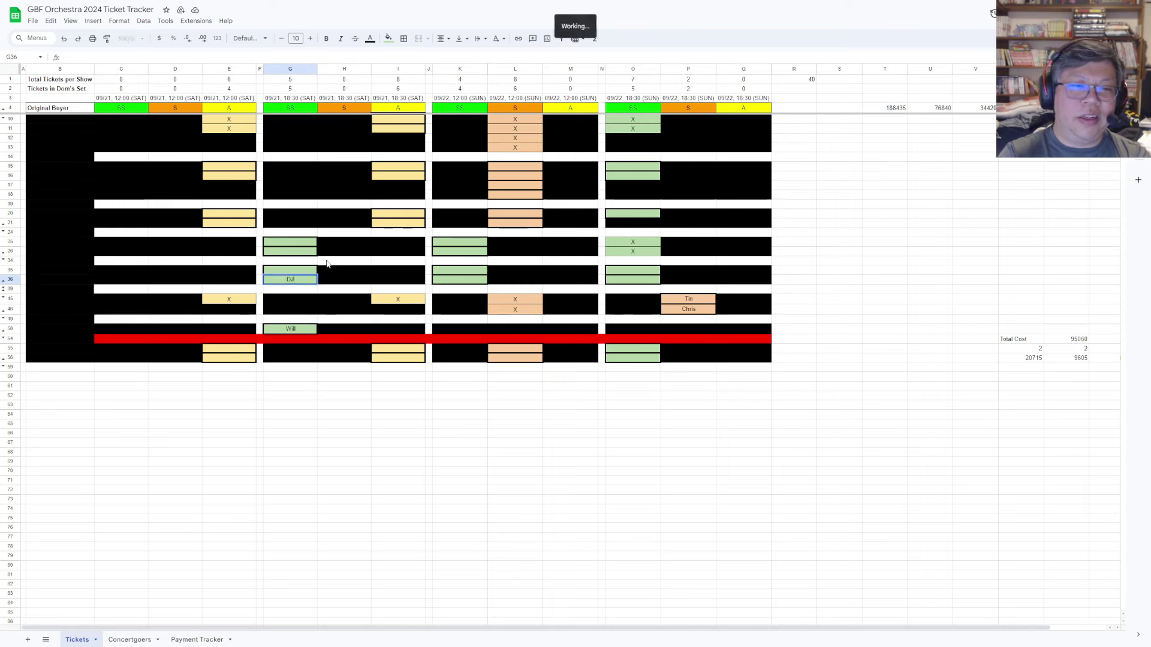
Step: Enter two attendees' names in cells G25 and G26, the SS ticket slots for the Saturday 09/21 18:30 show
key(Up)
key(Up)
key(Up)
key(Up)
key(Up)
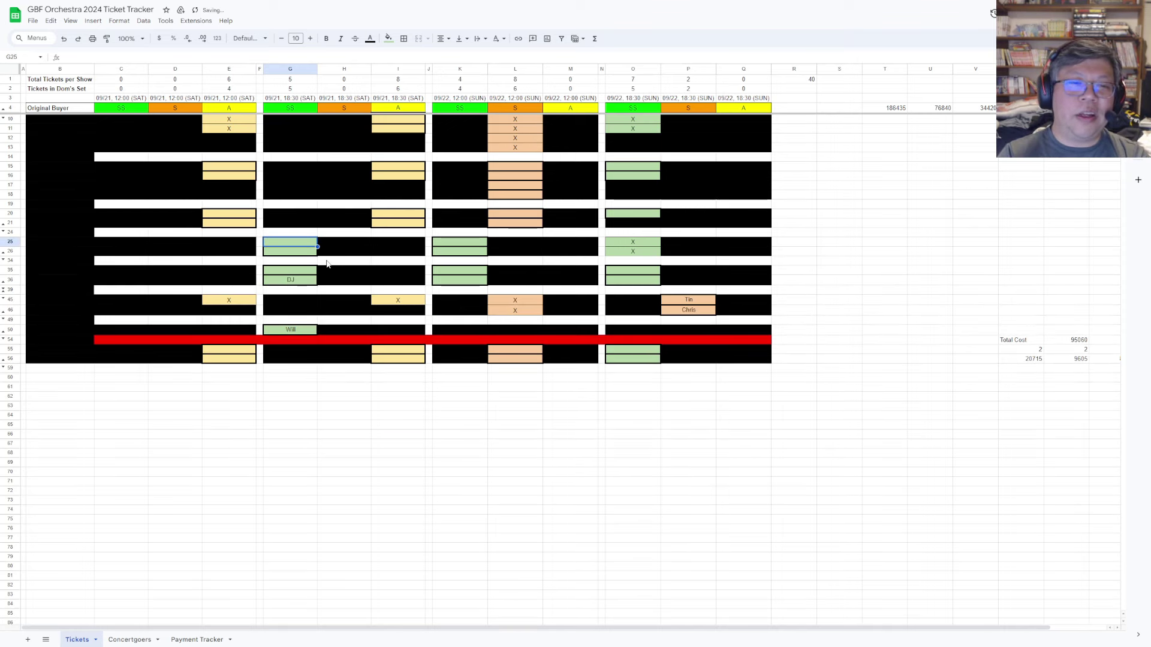
text(Dom)
key(Return)
text(Henry)
key(Return)
key(Up)
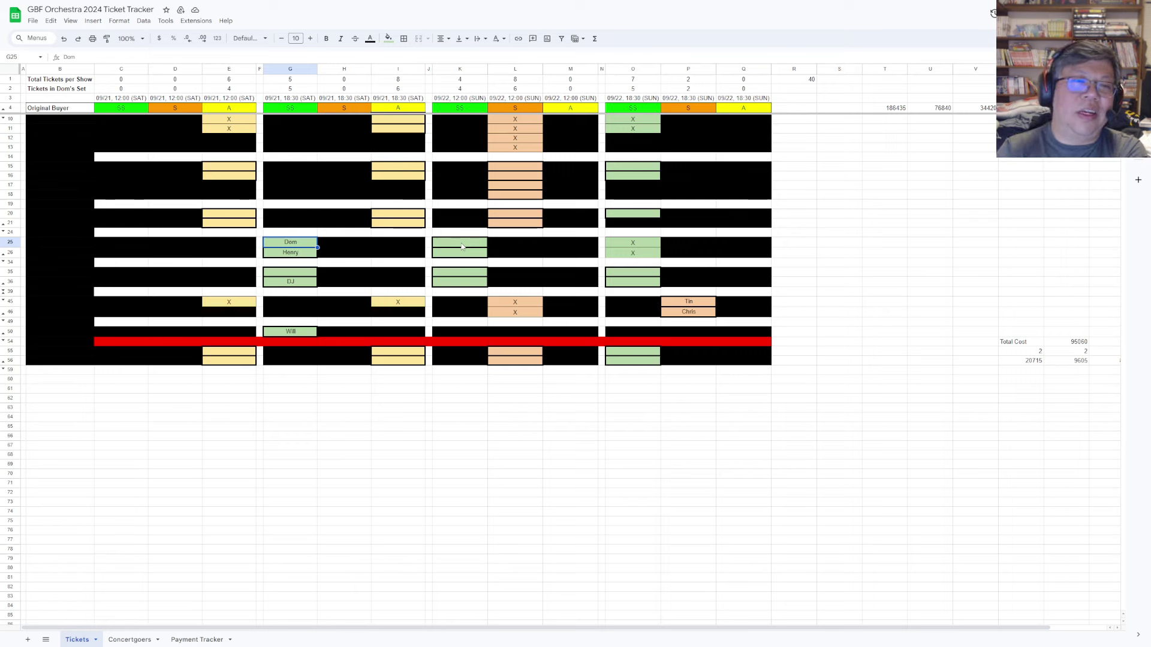
key(Left)
key(Up)
key(Up)
key(Up)
key(Up)
key(Up)
key(Up)
key(Up)
key(Up)
key(Up)
key(Up)
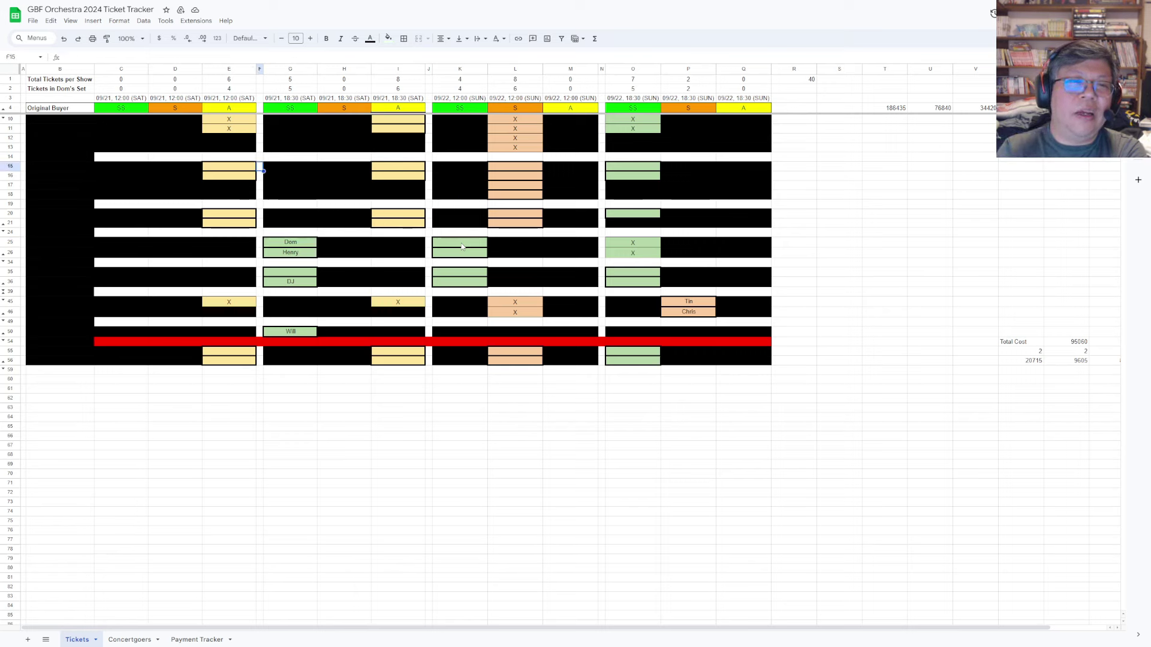
key(Down)
key(Down)
key(Down)
key(Down)
key(Down)
key(Down)
key(Down)
key(Down)
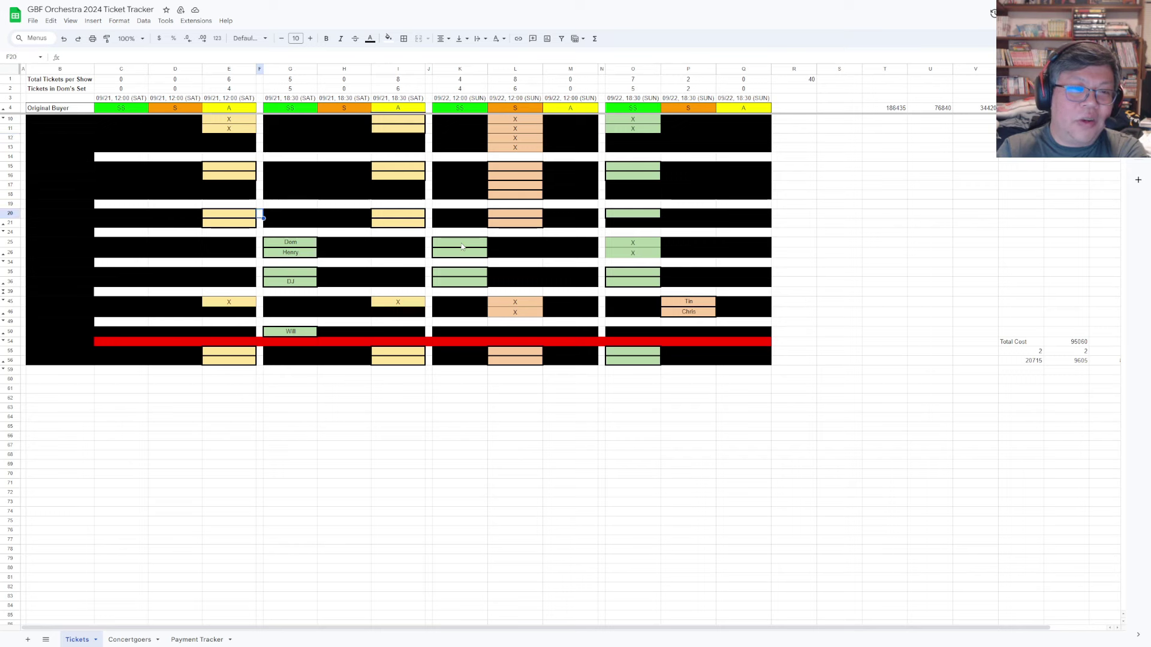
key(Down)
key(Right)
key(Right)
key(Right)
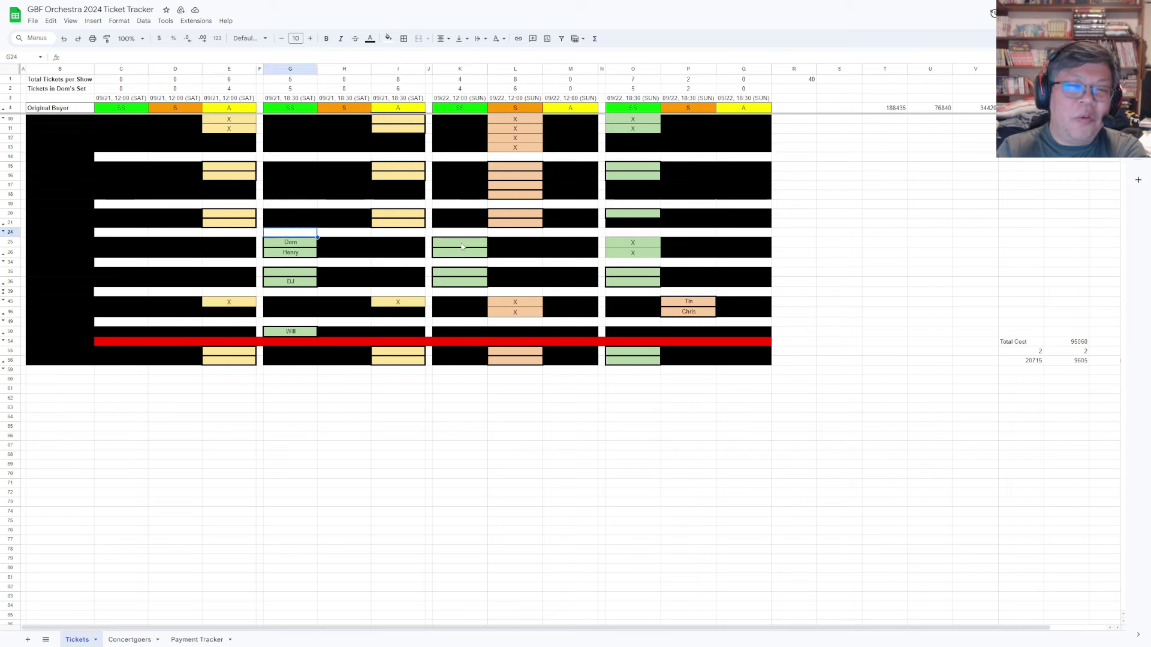
key(Left)
key(Left)
key(Left)
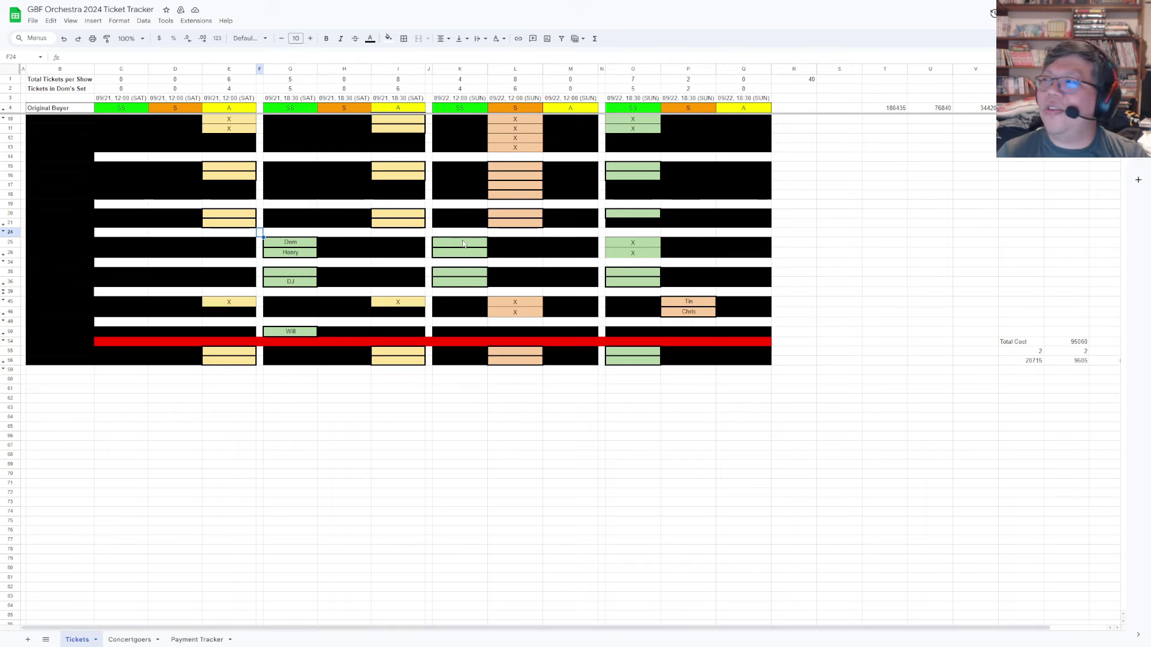
key(alt+Tab)
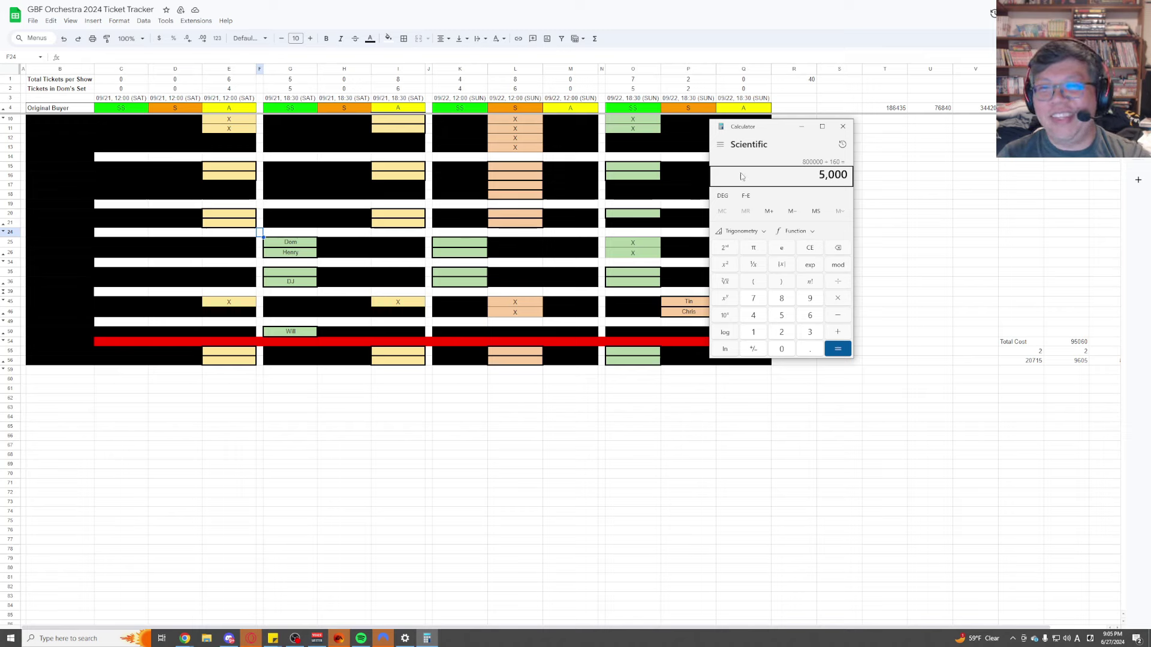
click(842, 126)
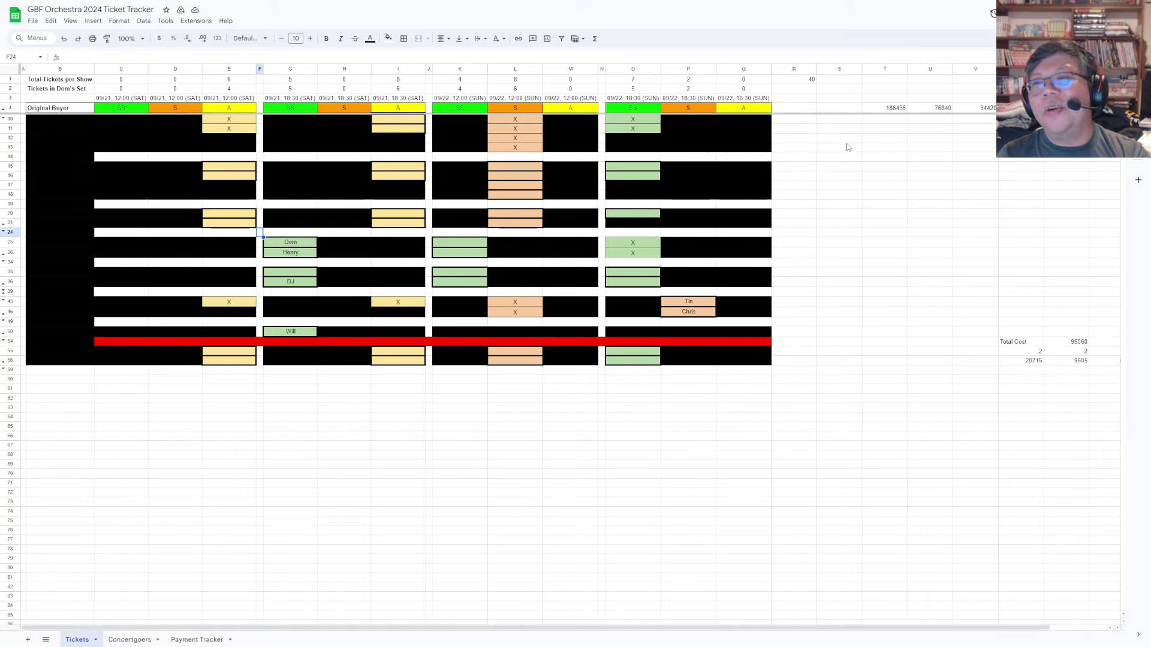